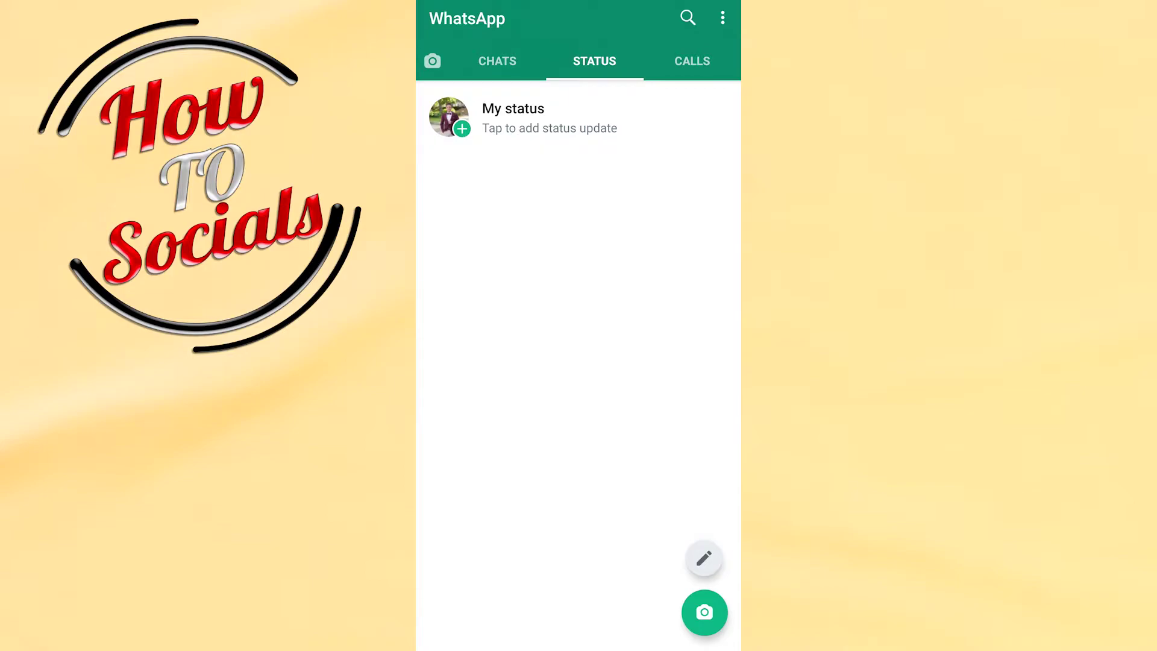
Open WhatsApp's Chat backup page through Settings and Chats
click(721, 18)
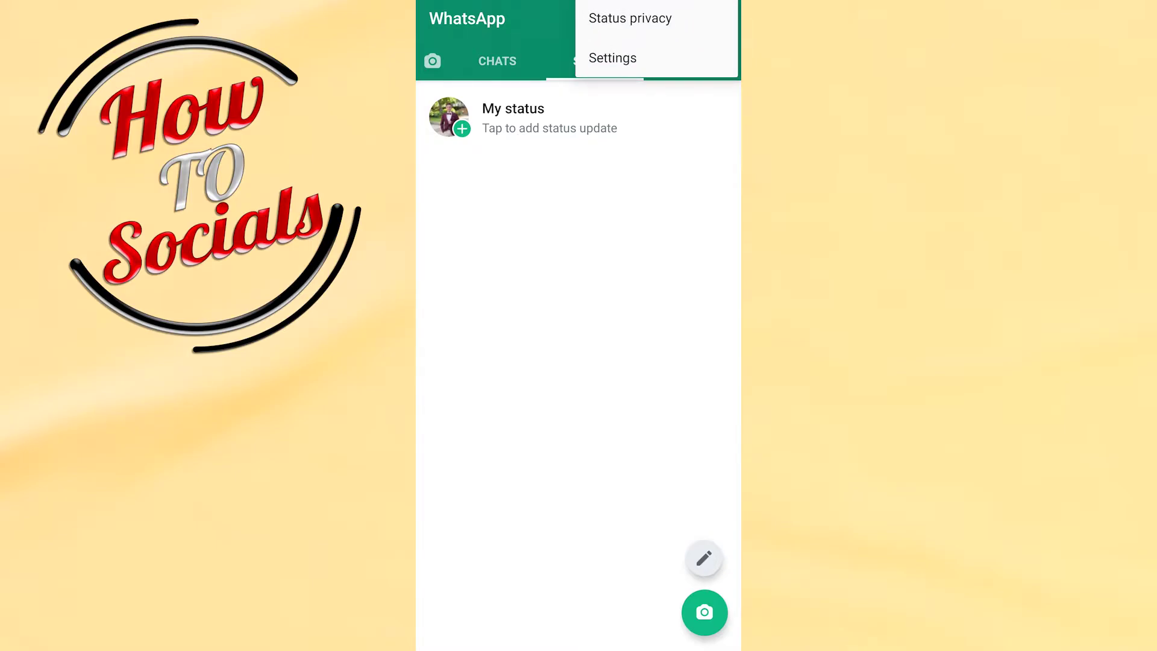
click(613, 58)
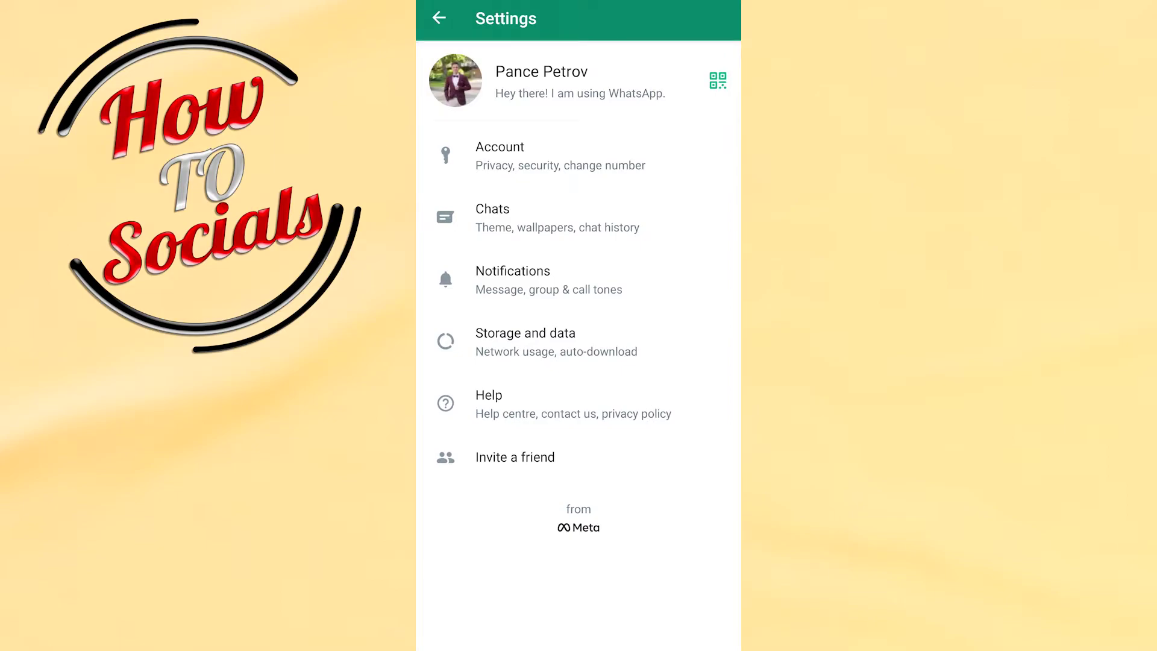
click(563, 227)
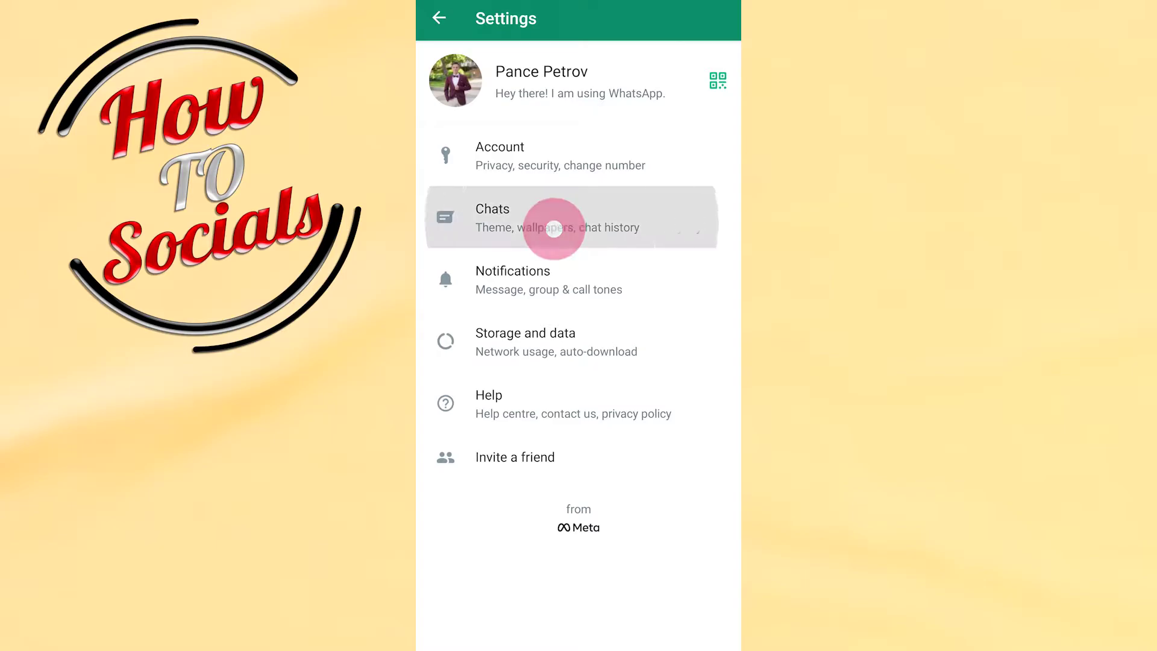
click(519, 321)
drag(519, 321, 564, 129)
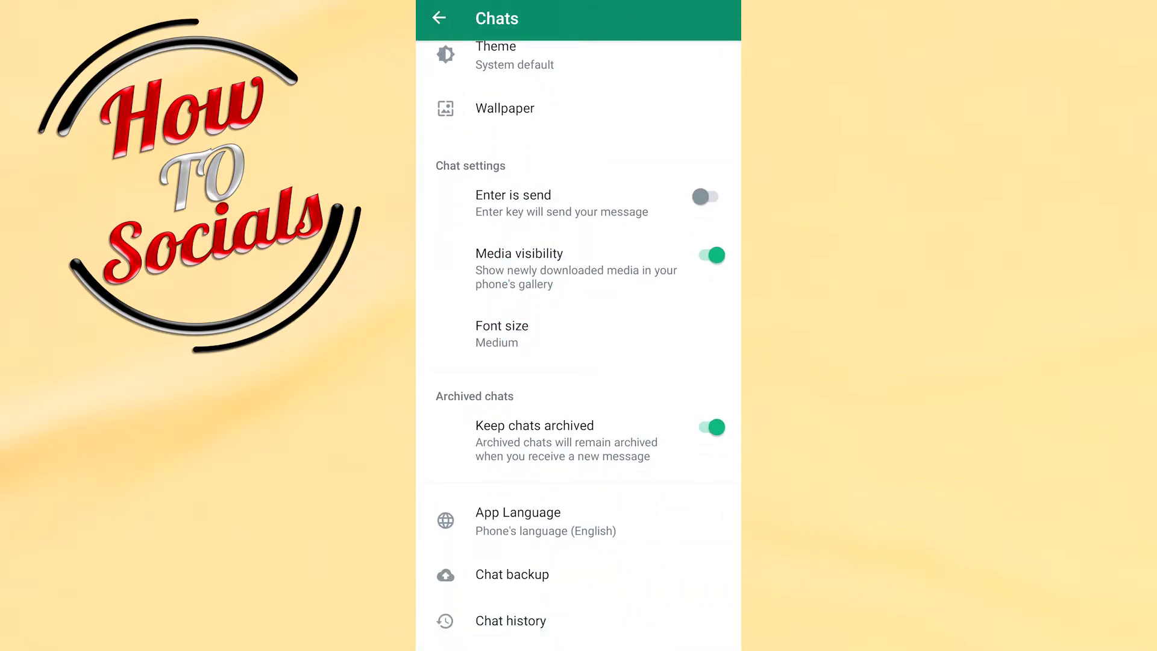
click(572, 584)
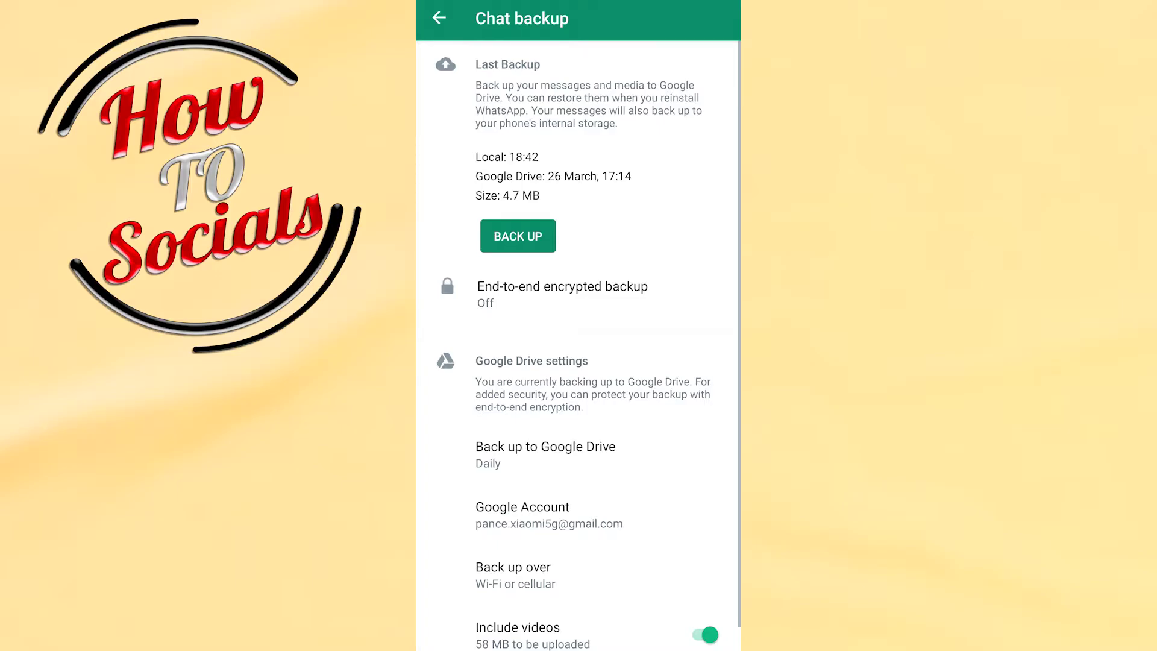
drag(623, 546, 690, 380)
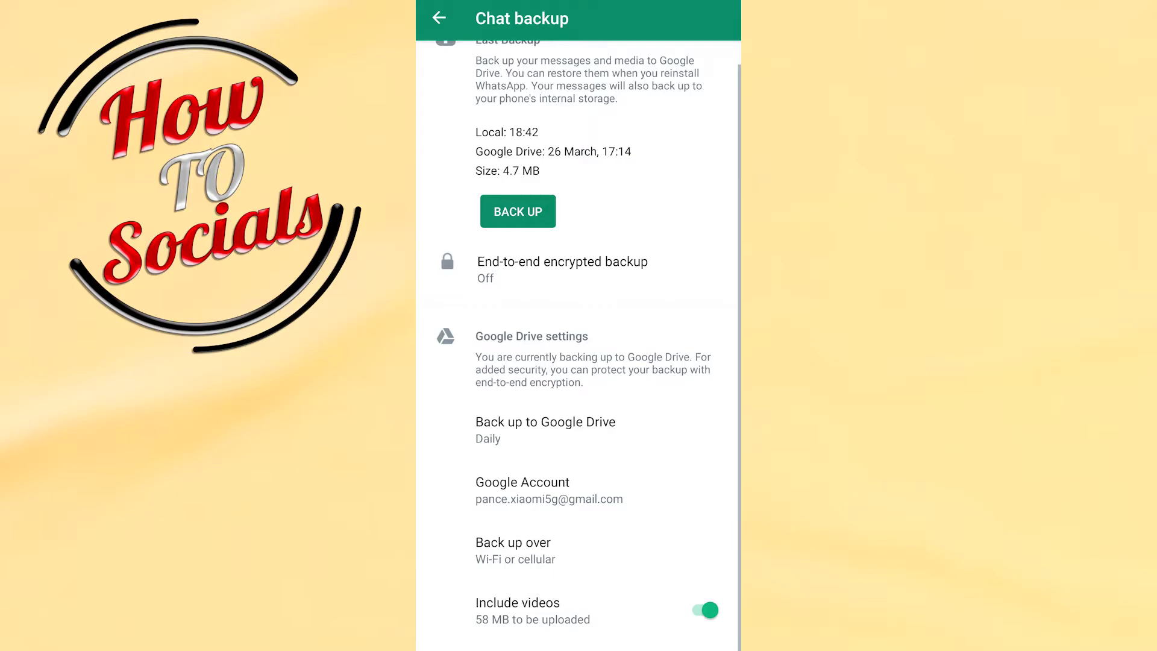
click(607, 429)
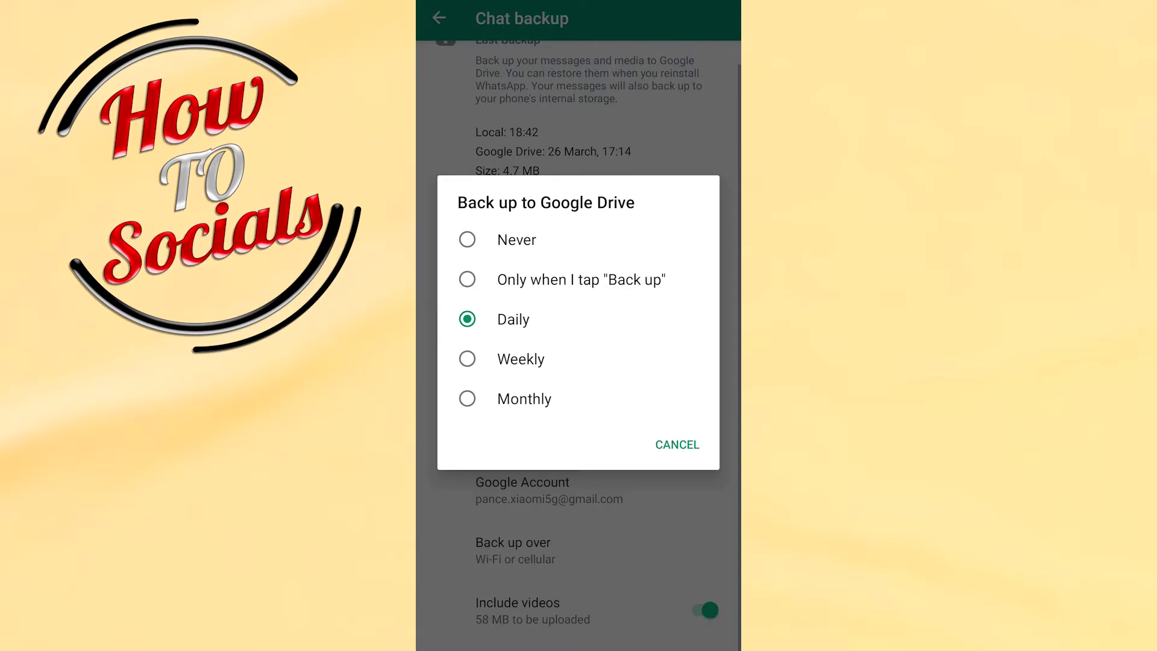
click(681, 444)
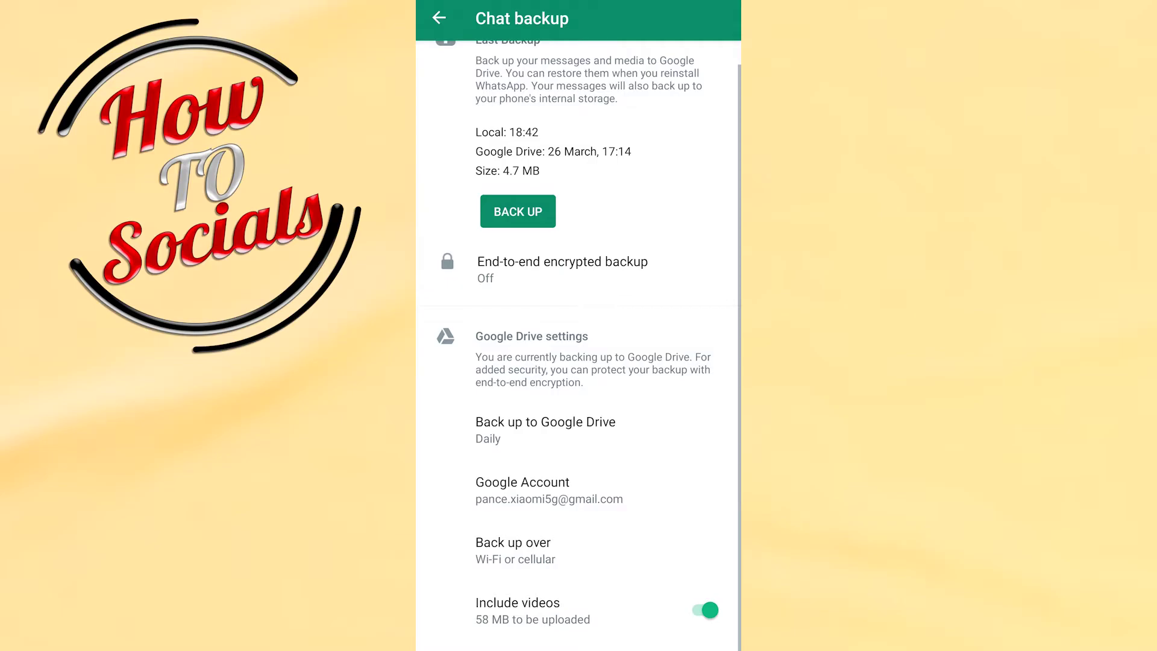
drag(706, 427, 714, 375)
click(597, 496)
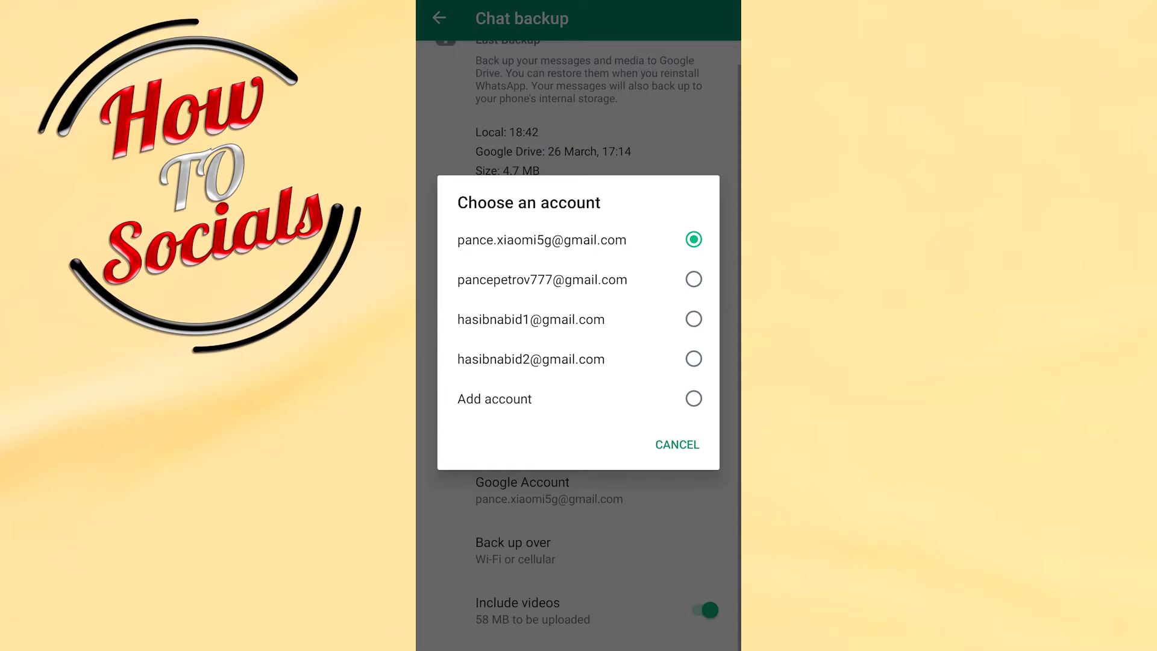
click(685, 444)
drag(670, 542, 725, 388)
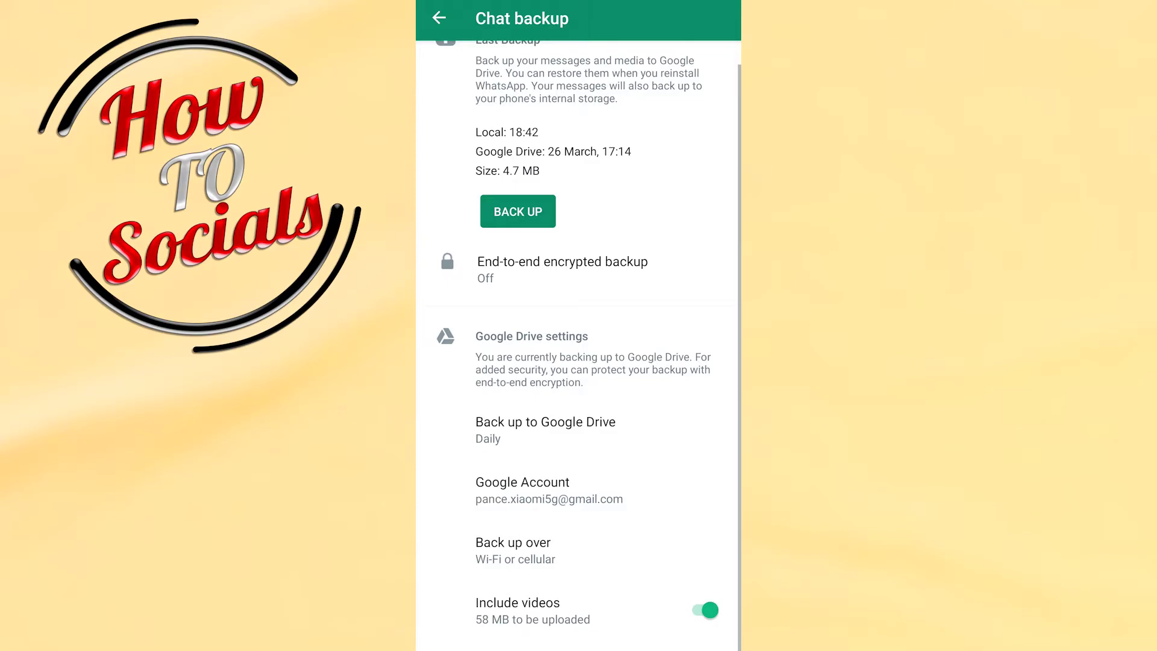
mouse_move(589, 604)
mouse_down()
mouse_move(625, 485)
mouse_move(692, 403)
mouse_up()
drag(684, 458, 688, 543)
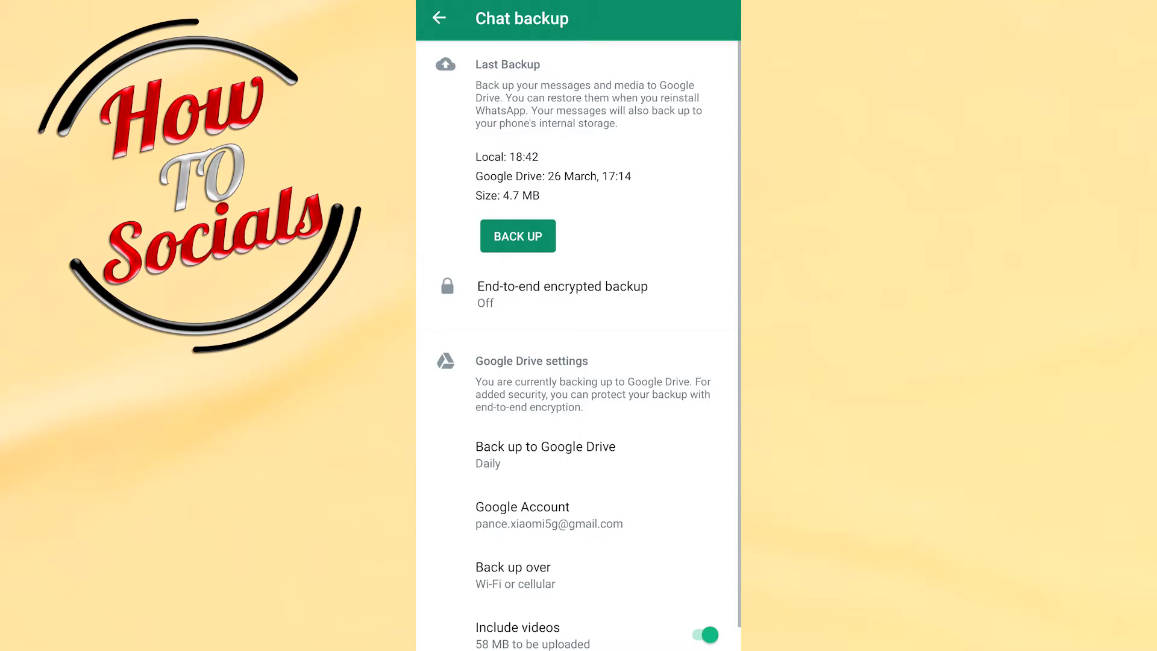
Back up the chats to Google Drive, then open the phone's app drawer
click(532, 240)
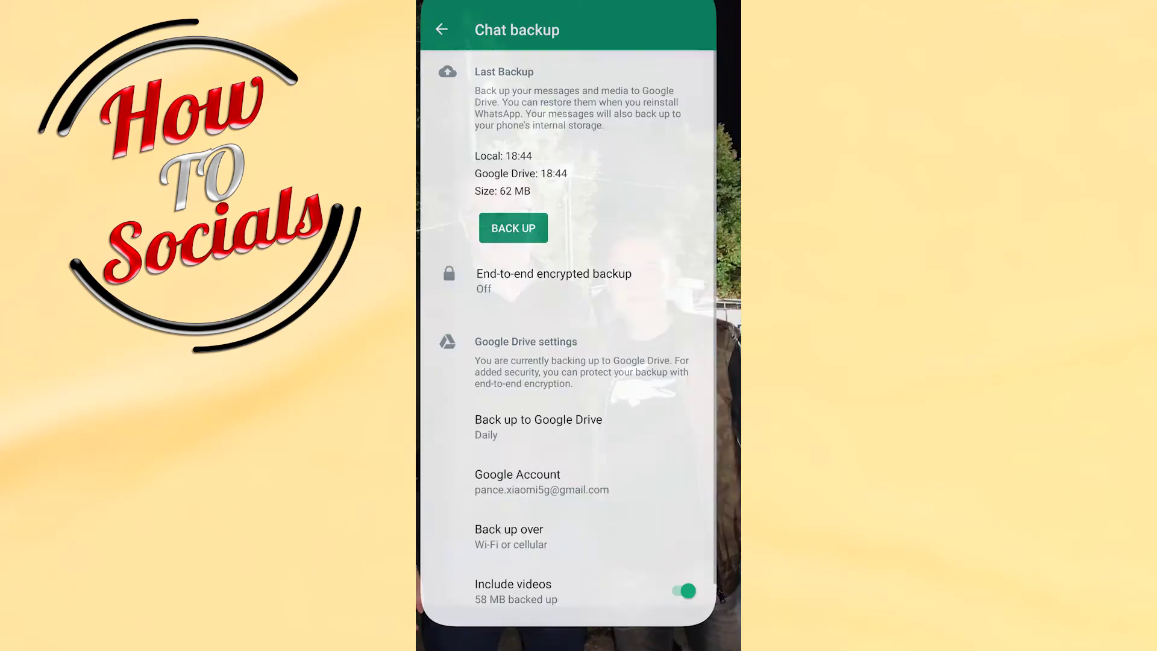
scroll(580, 326, down, 10)
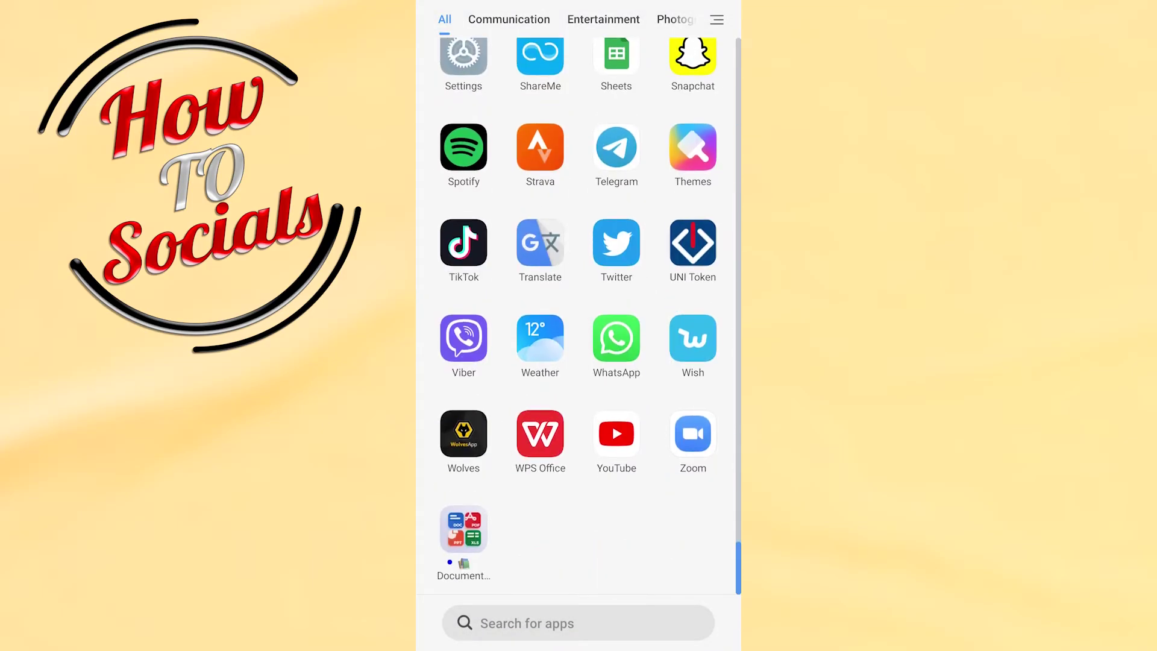
scroll(606, 407, up, 5)
mouse_move(606, 407)
mouse_down()
mouse_move(573, 513)
mouse_move(637, 225)
mouse_up()
scroll(572, 513, up, 3)
scroll(561, 516, up, 3)
scroll(637, 224, down, 5)
scroll(638, 266, down, 3)
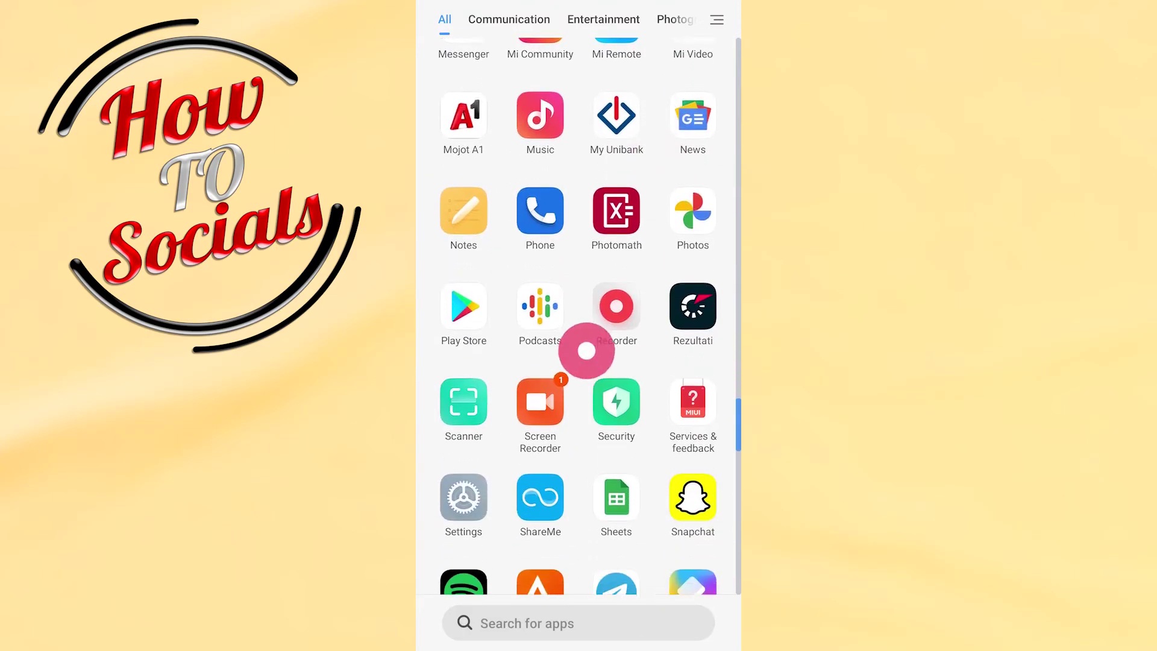
Search the Google Play Store for WhatsApp to show its results
click(465, 304)
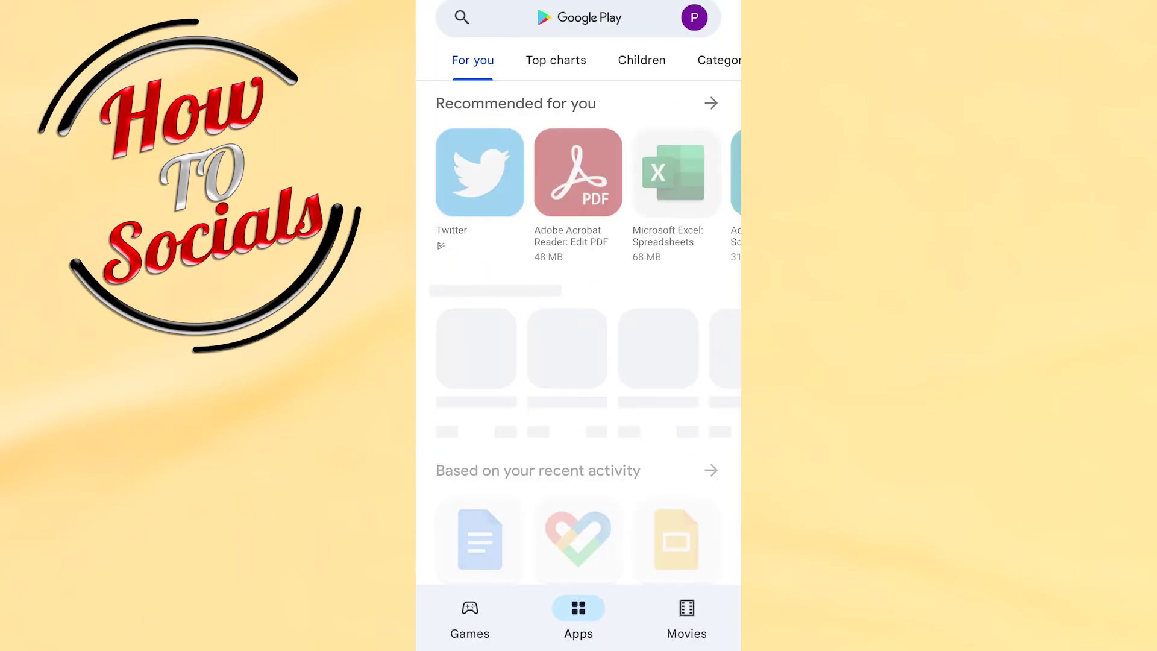
click(613, 26)
text(w)
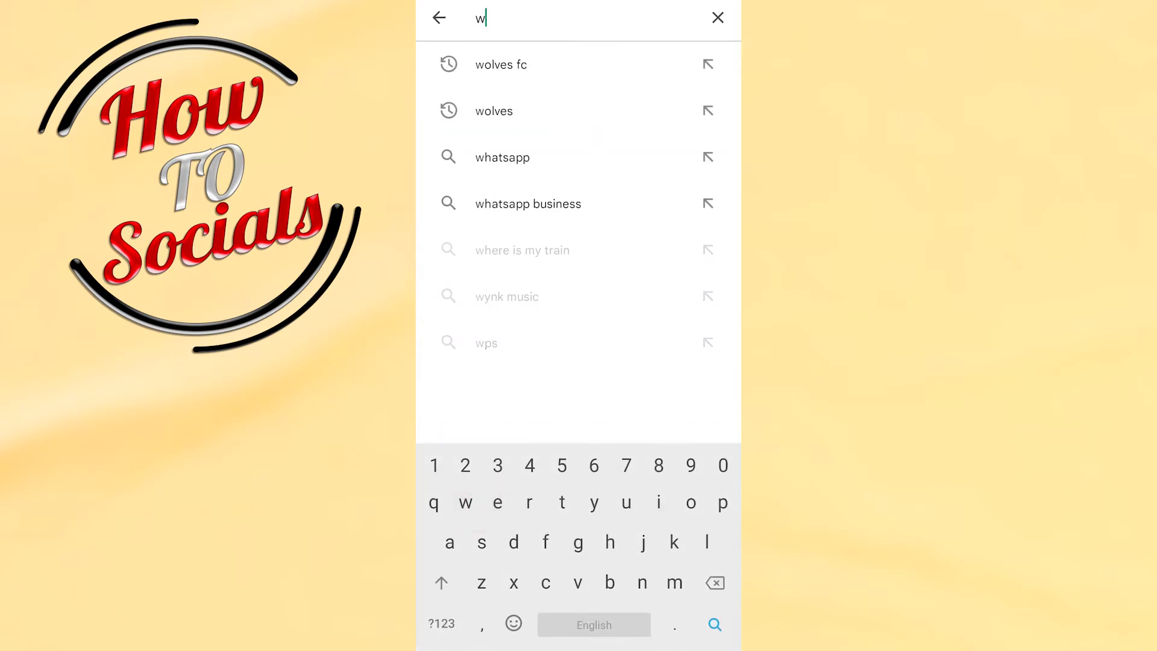
text(ha)
click(572, 65)
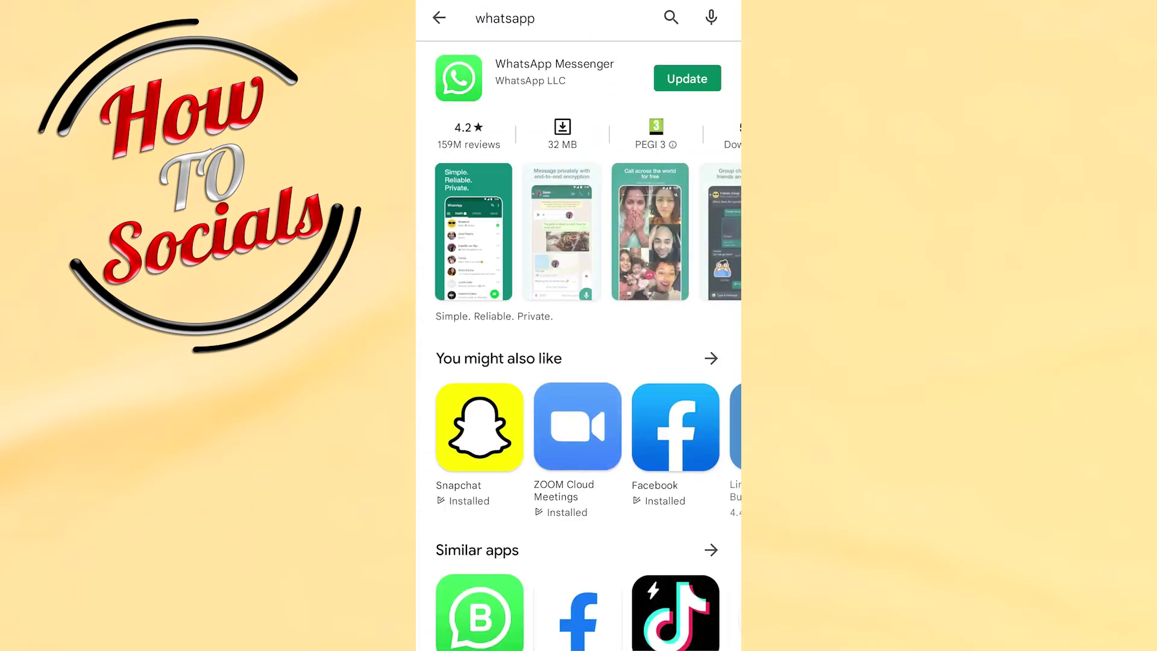